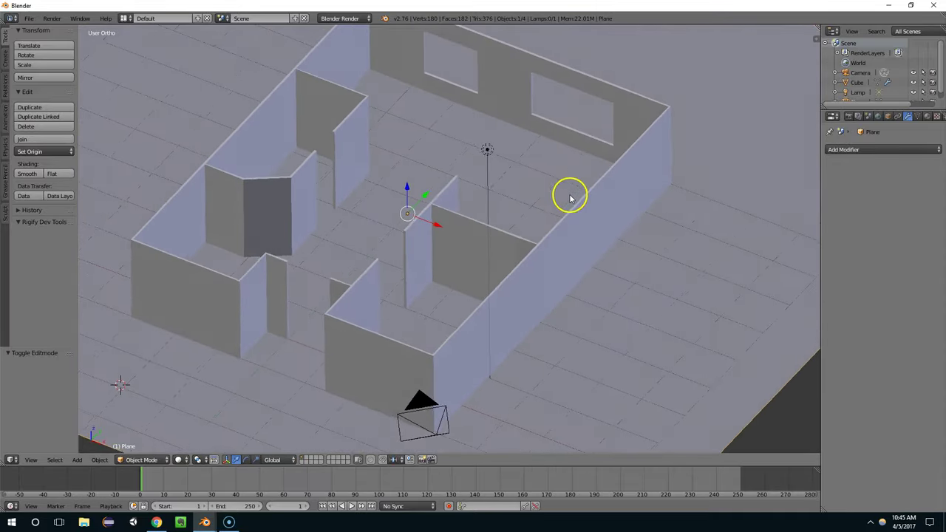
Step: Switch to the Blender window with the default cube and merge all of its vertices at the center
mouse_move(209, 522)
click(212, 496)
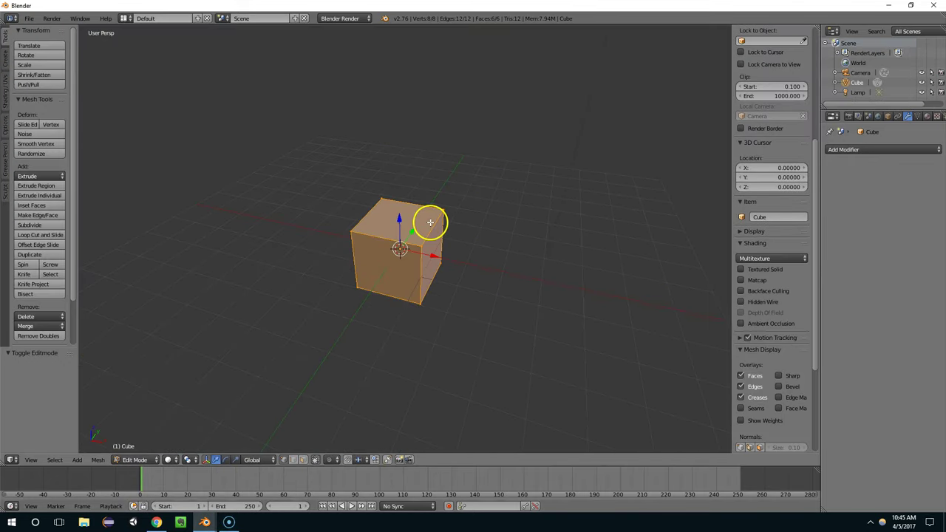
key(w)
click(420, 247)
click(422, 249)
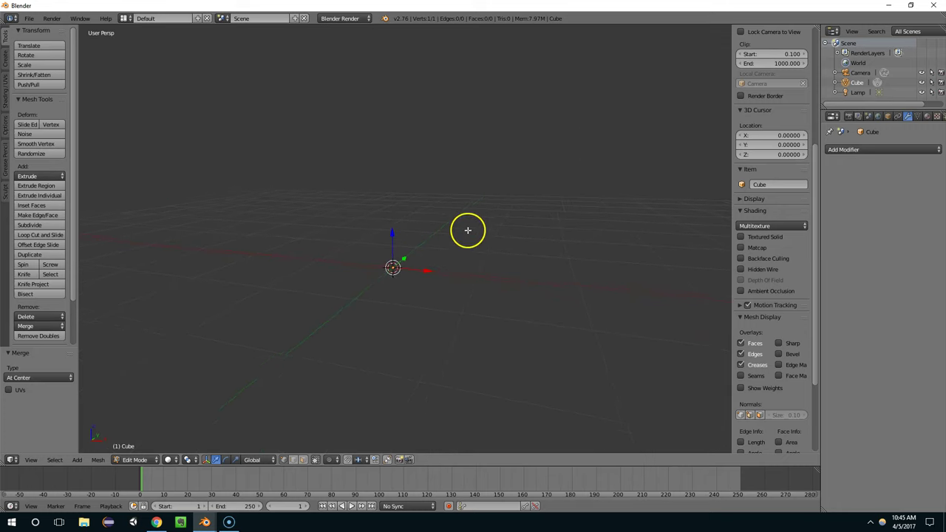
Step: Extrude the merged vertex 2 units along the Z axis to form a vertical edge
key(e)
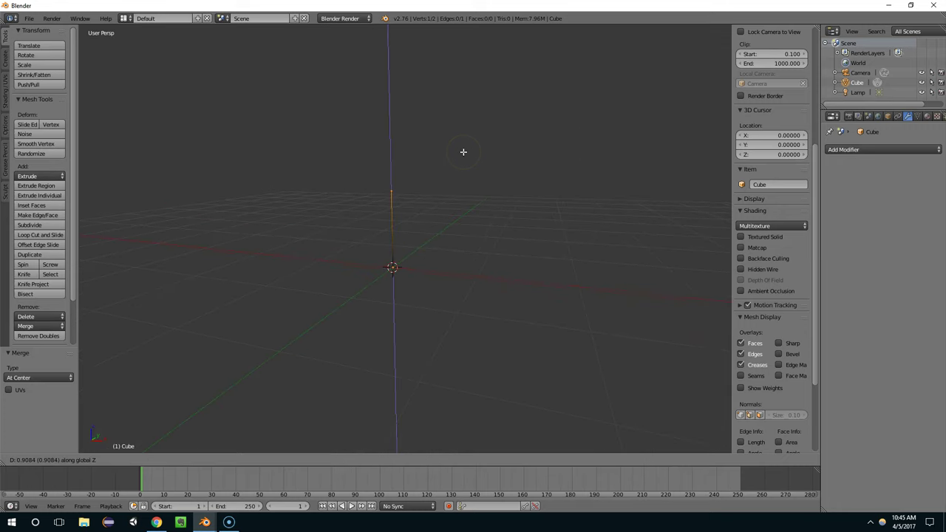
key(2)
key(Return)
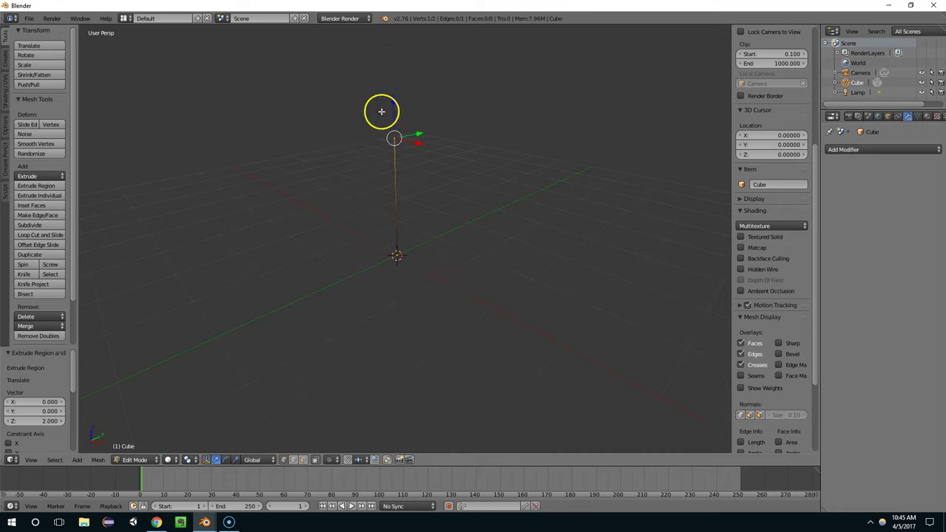
Step: Select both vertices of the vertical edge and extrude the edge 2 units along the X axis into a wall
middle_drag(381, 111, 398, 169)
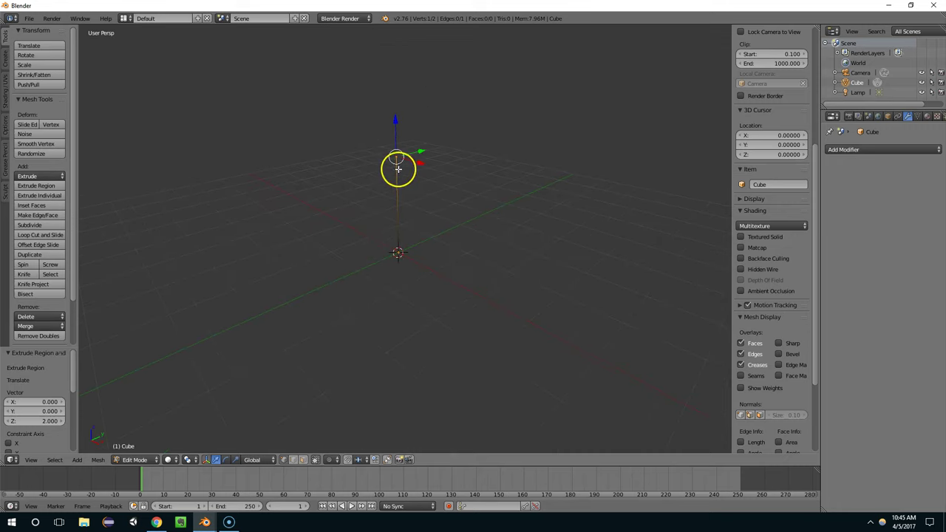
shift+right_click(397, 266)
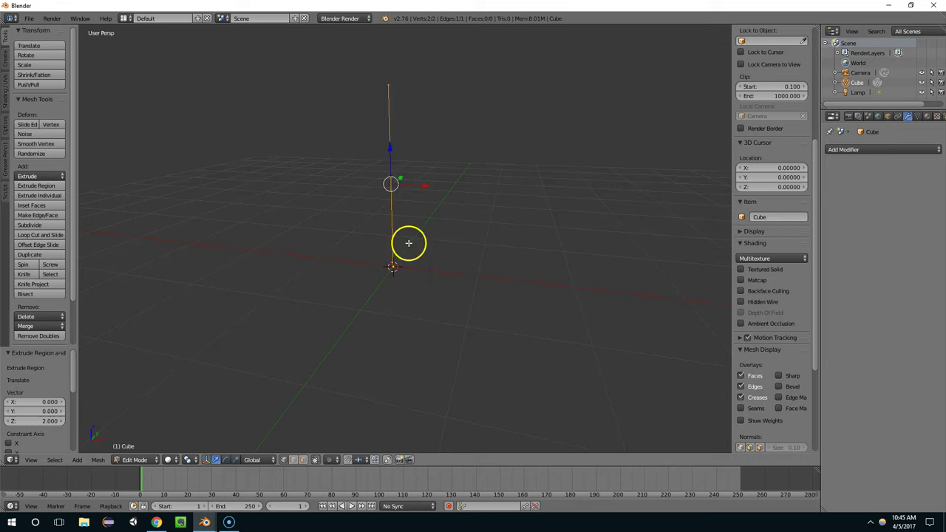
key(e)
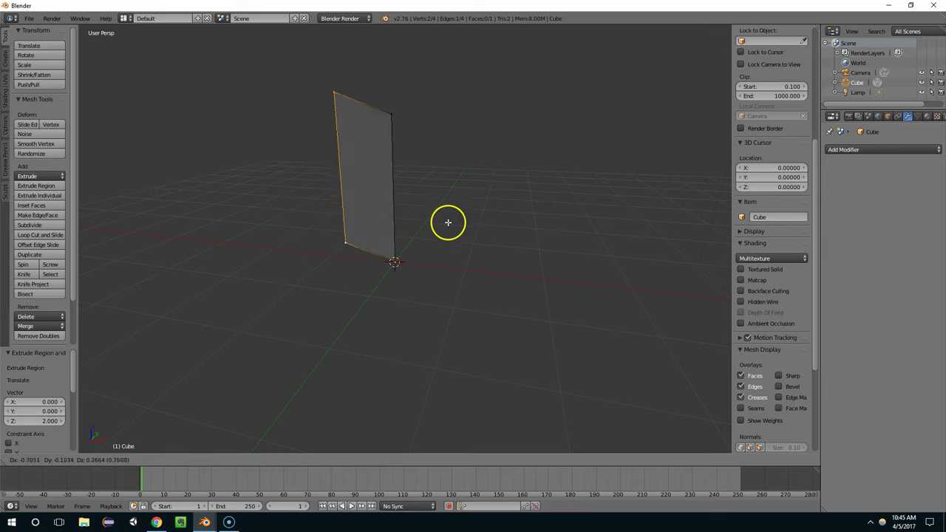
text(x)
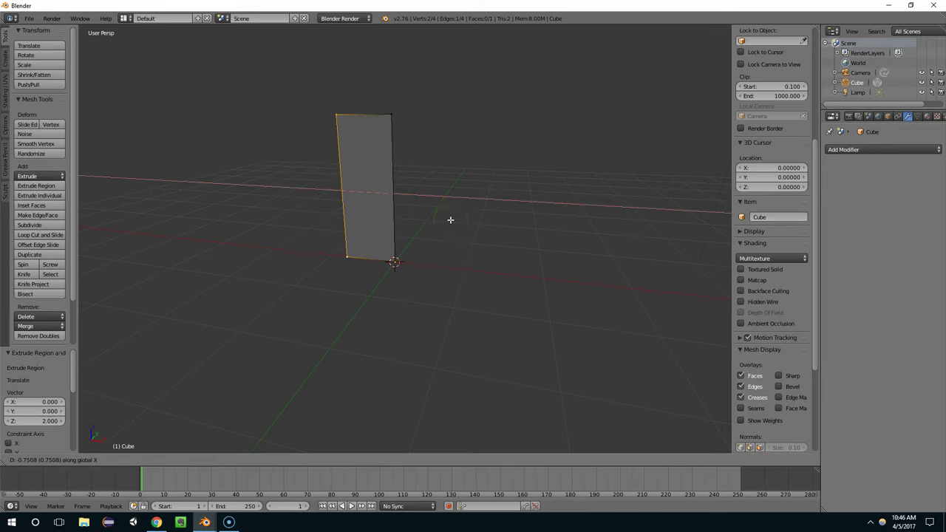
text(2(|) = 2)
key(Return)
Step: Move the wall's end edge -5 units along the X axis
middle_drag(450, 220, 468, 236)
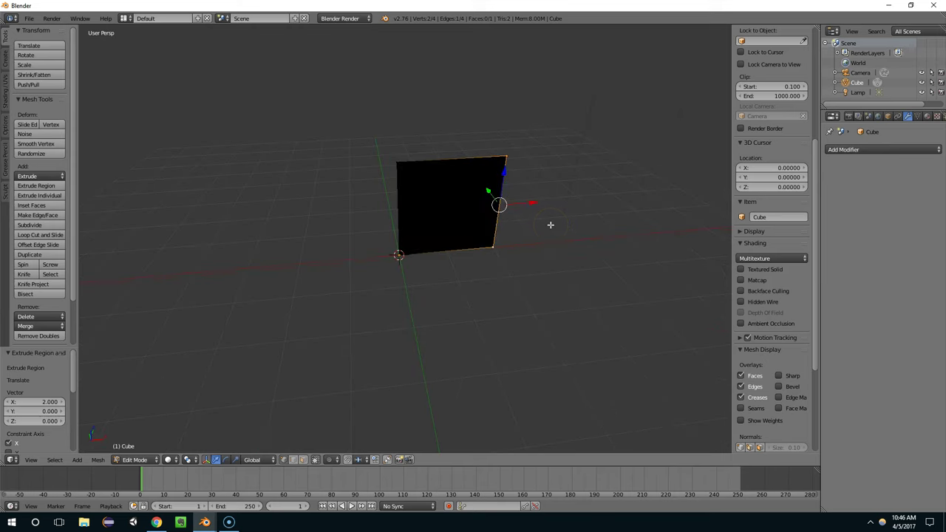
right_drag(551, 224, 458, 237)
key(x)
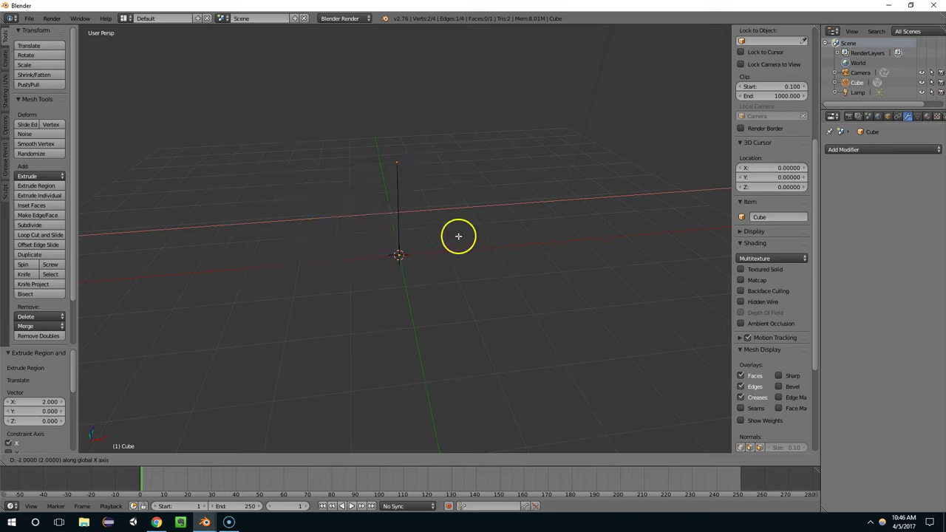
mouse_move(284, 256)
right_down()
mouse_move(494, 247)
mouse_move(298, 264)
right_up()
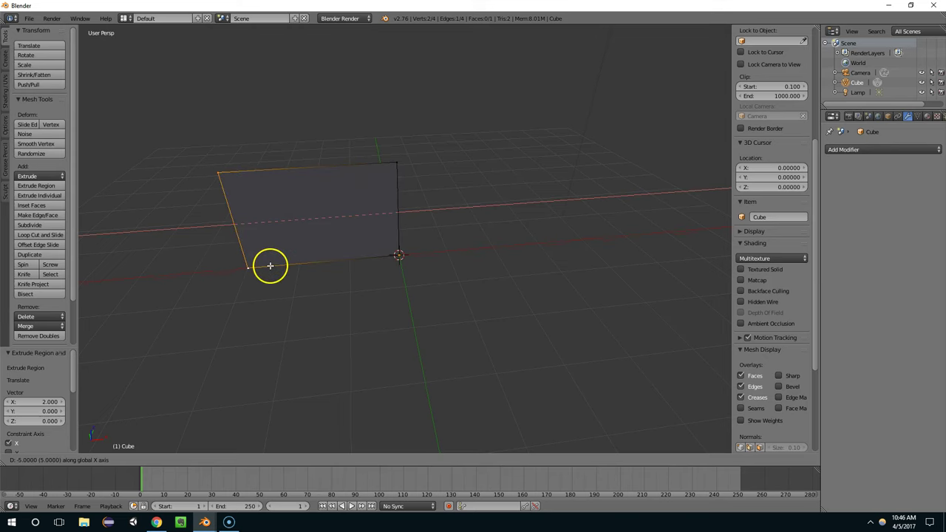
click(270, 266)
Step: Extrude the end edge along the Y axis, and extrude the new end edge 2 units along X
middle_drag(269, 266, 422, 268)
key(e)
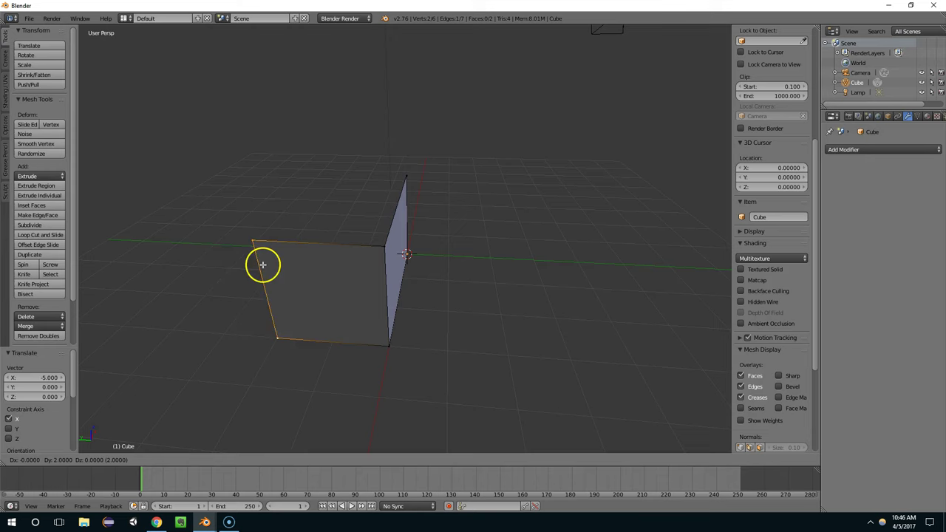
click(244, 259)
middle_drag(243, 259, 520, 319)
key(e)
click(425, 294)
Step: Continue the outline with two wall segments, extruding 3 units along Y and 4 units along X
key(e)
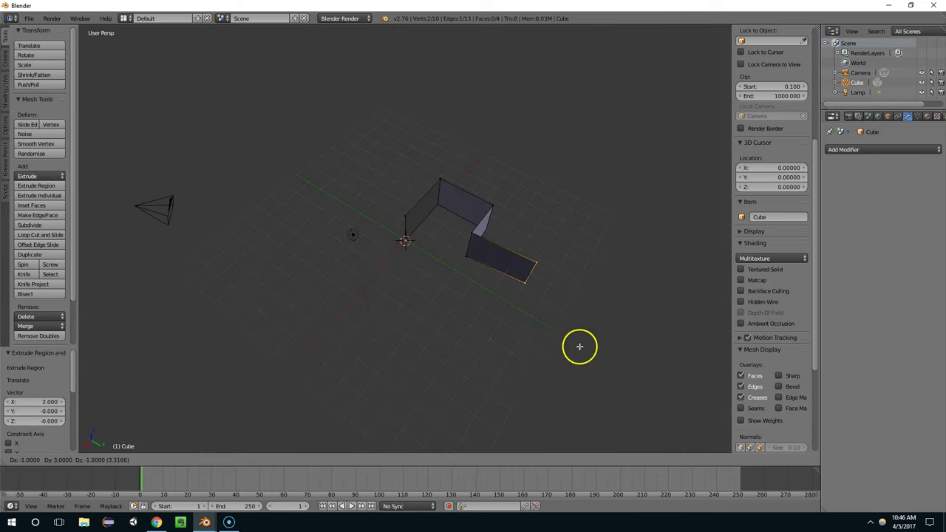
key(y)
click(584, 344)
key(e)
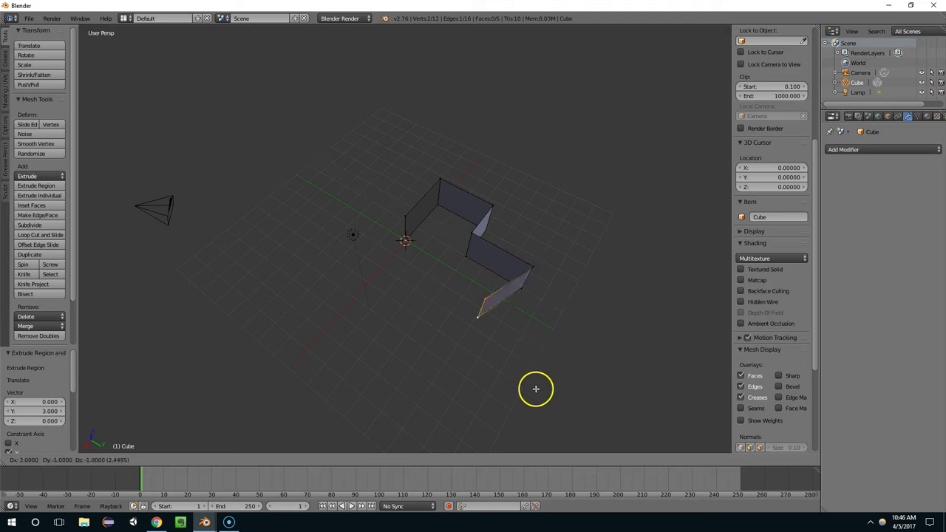
key(x)
click(513, 413)
middle_drag(513, 413, 497, 356)
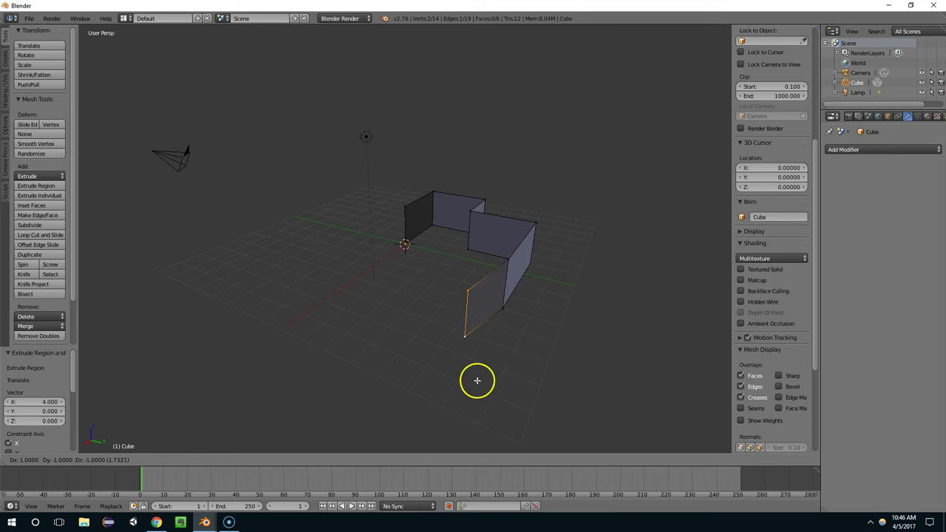
Step: Try to extrude another wall from the end edge without an axis constraint, and undo that extrusion
click(374, 398)
middle_drag(374, 398, 470, 315)
key(ctrl+z)
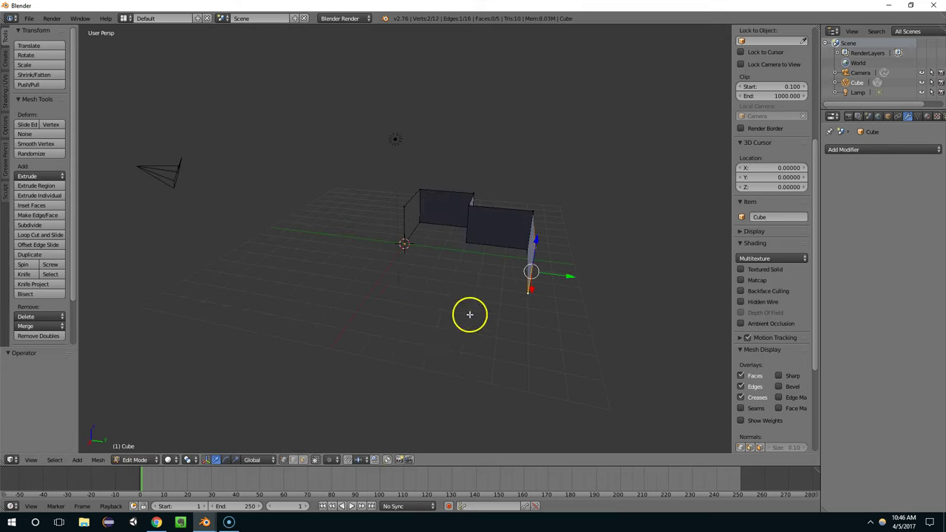
Step: Extrude the end edge -2 units along Y, and extrude the resulting edge 2 units along X
key(e)
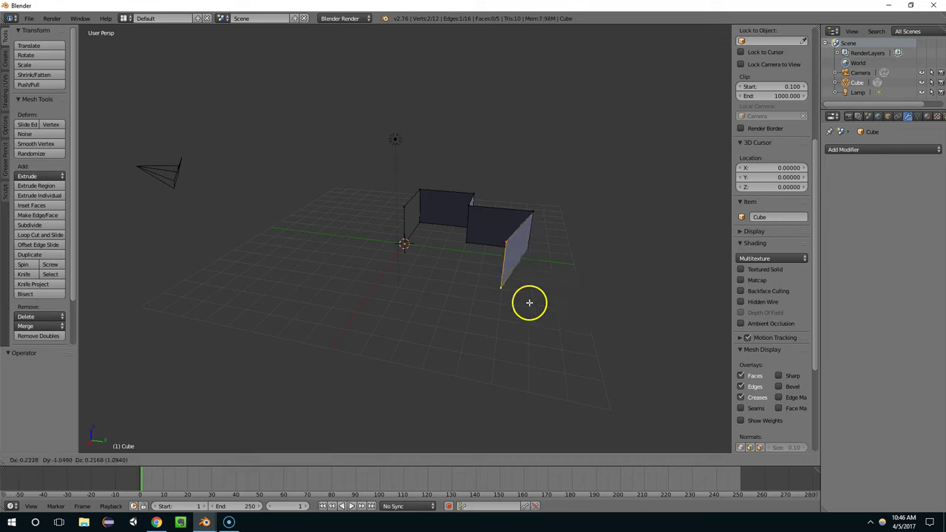
key(y)
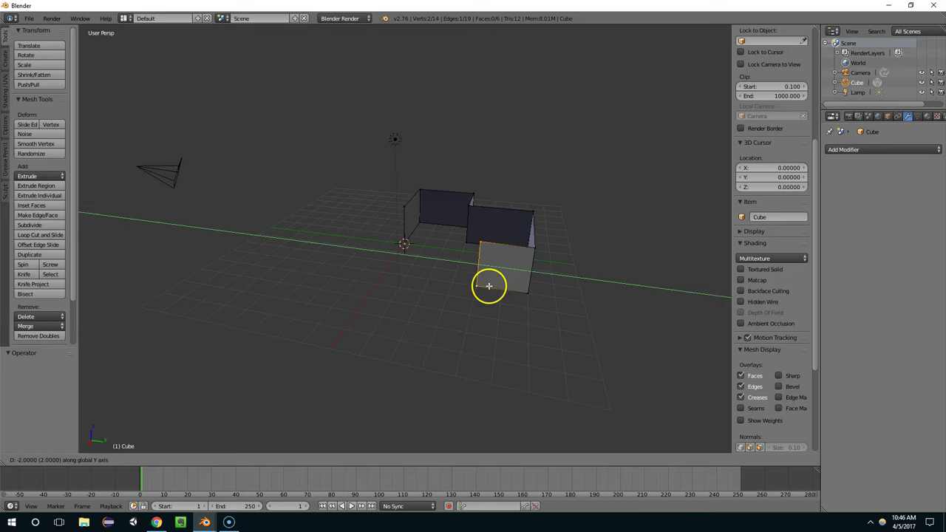
click(489, 286)
middle_drag(492, 298, 510, 333)
key(e)
click(521, 352)
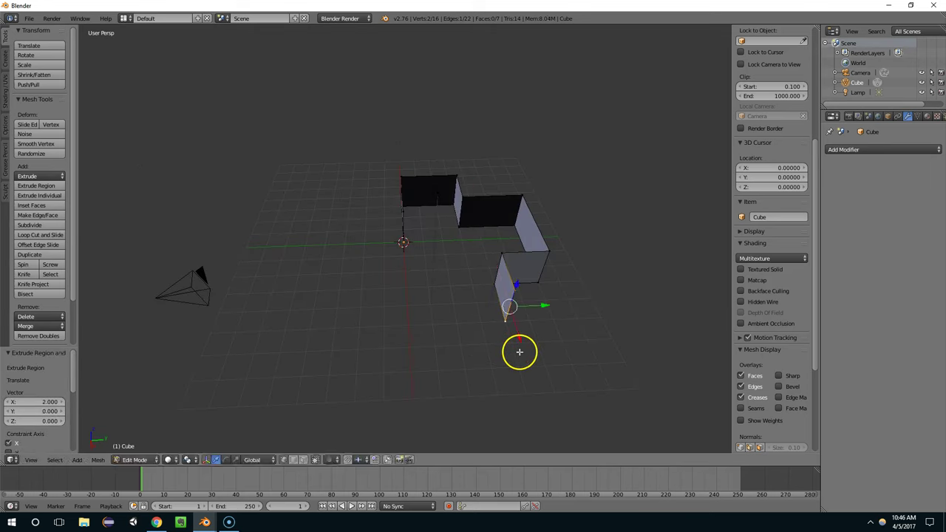
Step: Extrude two more wall segments from the end edge, -4 units along Y and -2 units along X
key(e)
key(y)
click(418, 359)
middle_drag(418, 359, 514, 369)
key(e)
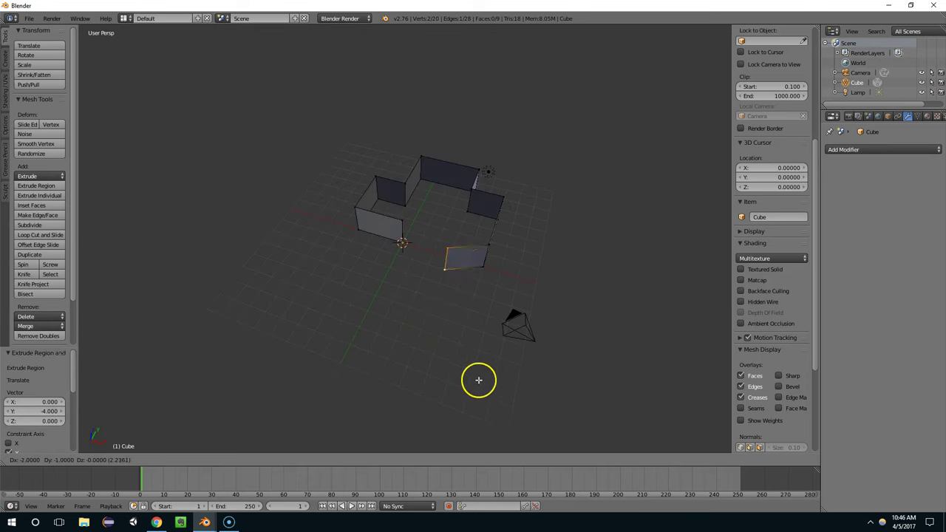
click(476, 354)
Step: Extrude the end edge in the negative Y direction, and extrude the new end edge -1 unit along X
key(e)
key(y)
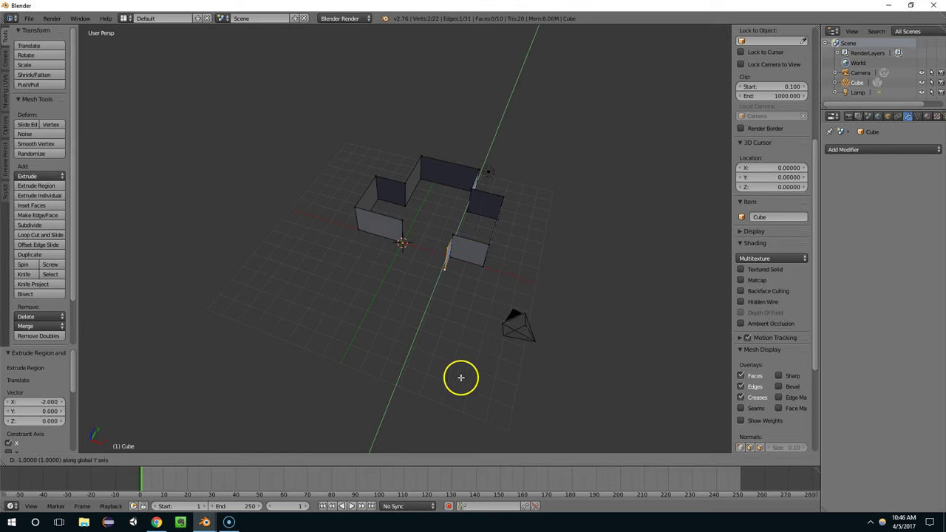
click(456, 385)
key(e)
key(x)
click(442, 372)
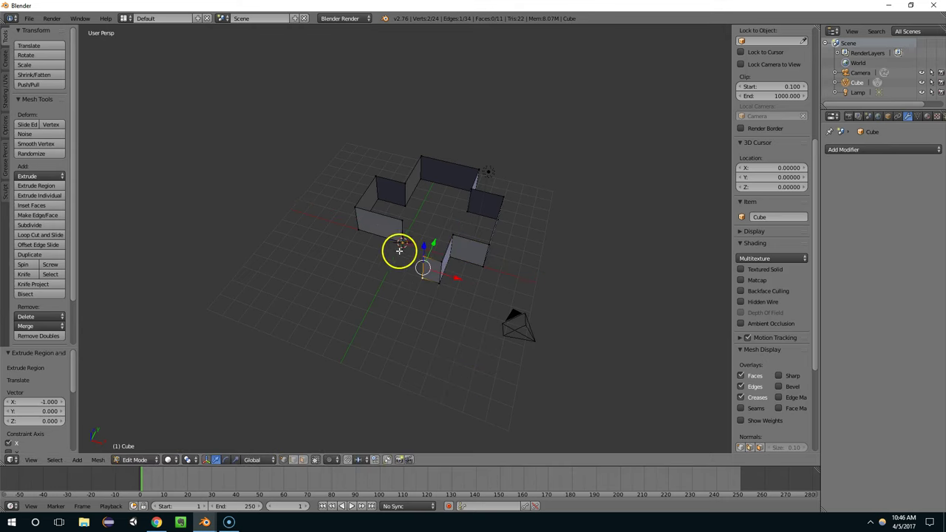
Step: Select the open wall edge at the origin and extrude it -2 units along the Y axis
right_click(401, 242)
scroll(402, 238, up, 3)
scroll(401, 244, up, 2)
key(e)
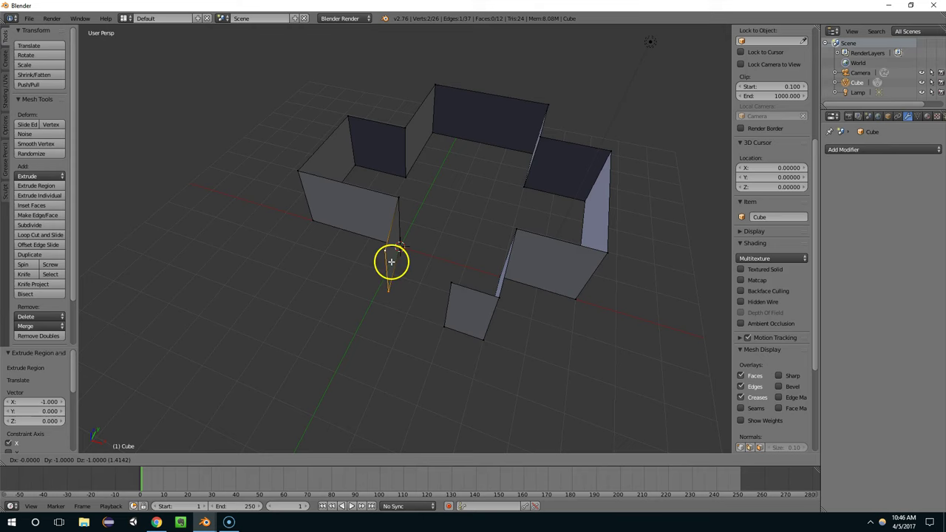
click(374, 287)
key(e)
key(r)
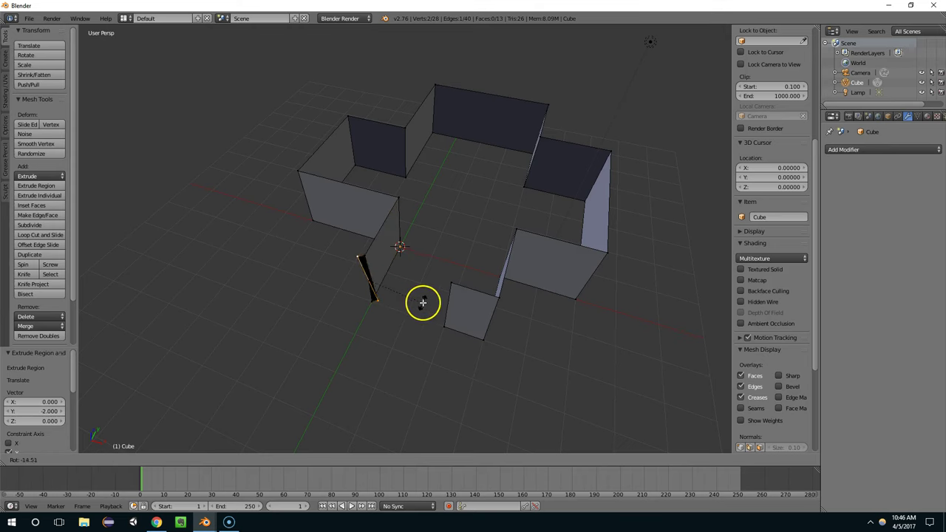
right_click(436, 306)
Step: Select the two facing open end edges and fill a face between them to close the wall outline
middle_drag(454, 312, 470, 290)
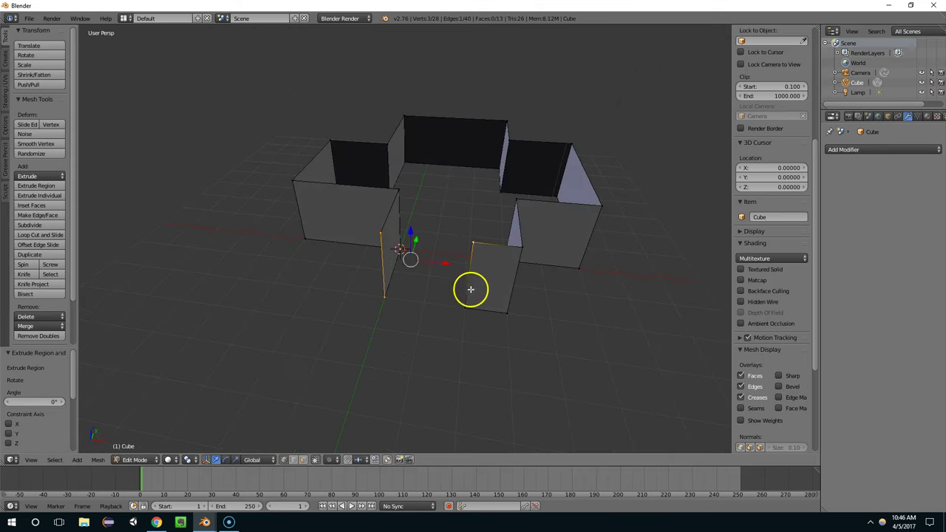
key(f)
middle_drag(540, 295, 595, 287)
Step: Examine the closed wall outline from several angles in Object Mode, and return to Edit Mode
scroll(566, 309, up, 3)
key(Tab)
scroll(570, 298, down, 3)
middle_drag(537, 166, 473, 161)
scroll(488, 165, up, 5)
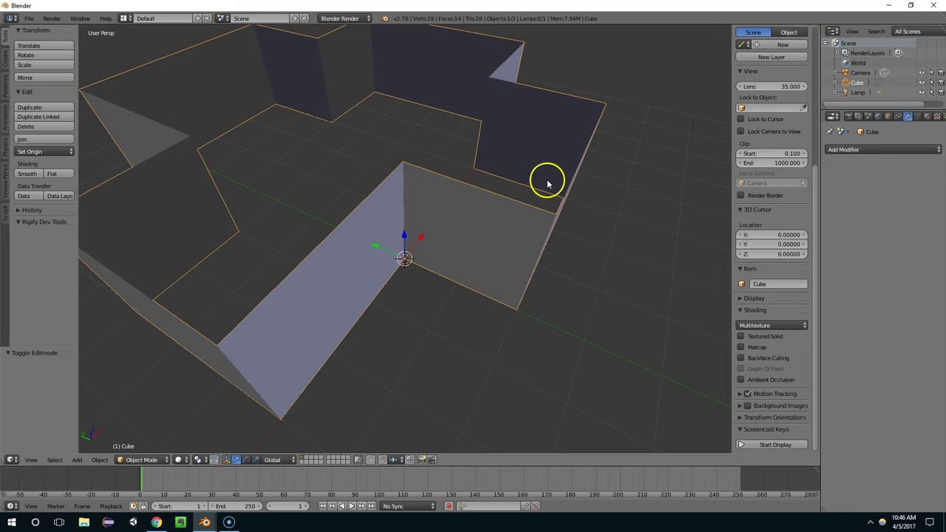
middle_drag(547, 184, 524, 156)
middle_drag(587, 155, 554, 189)
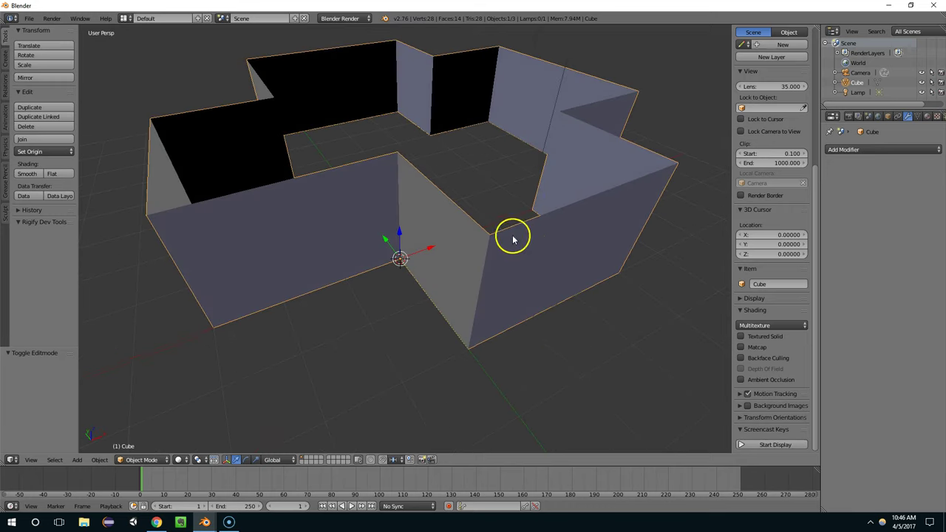
key(Tab)
Step: Add a horizontal loop cut near the top of all walls and a vertical cut near the middle of the front wall section
middle_drag(510, 245, 478, 221)
key(ctrl+r)
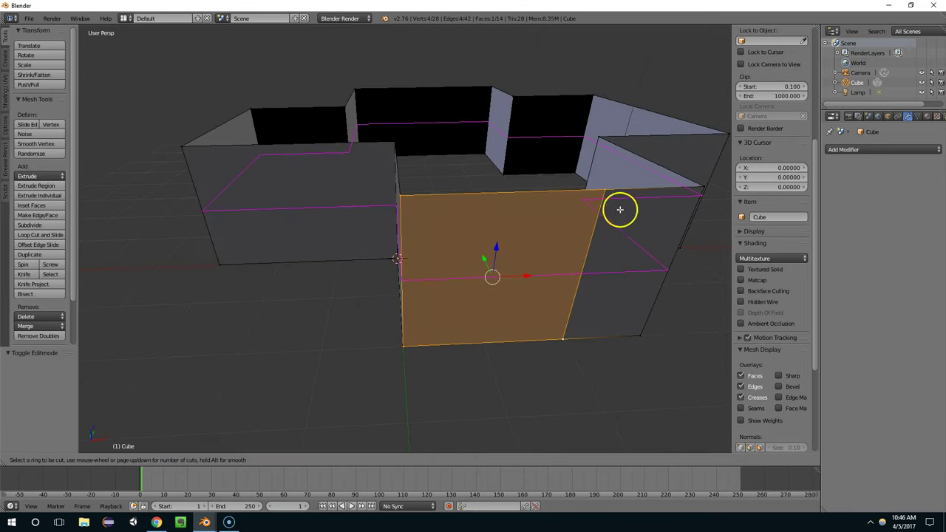
click(617, 232)
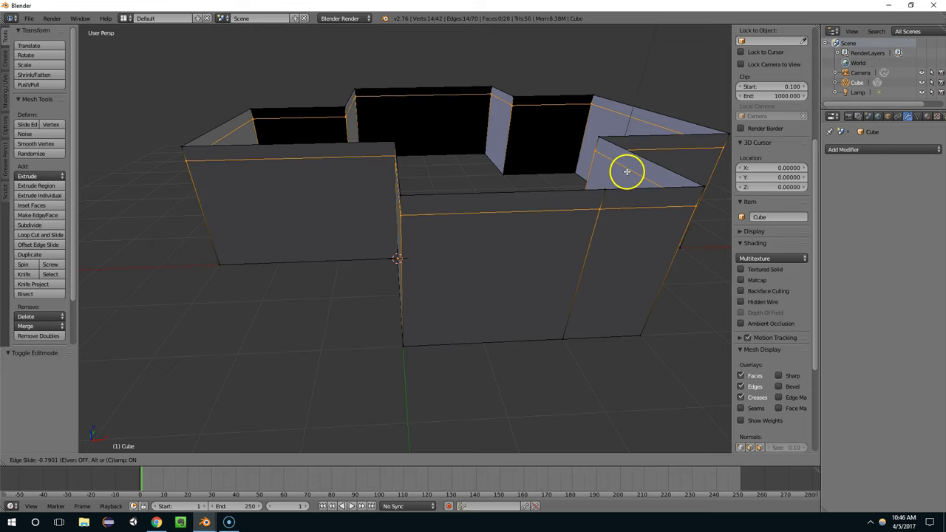
click(627, 172)
key(ctrl+r)
click(486, 204)
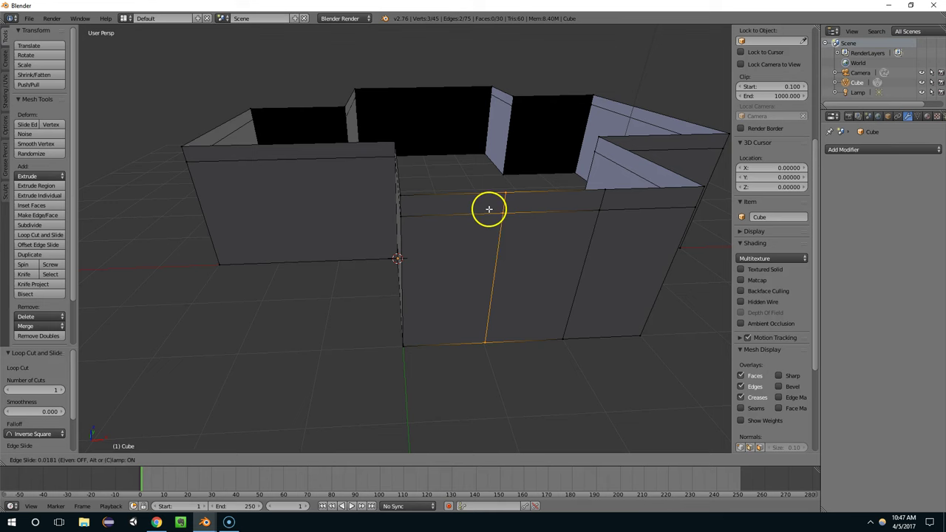
click(489, 209)
Step: In face select mode, delete the lower middle face of the front wall to open a doorway
key(shift+ctrl+Tab)
key(Escape)
key(ctrl+Tab)
click(530, 213)
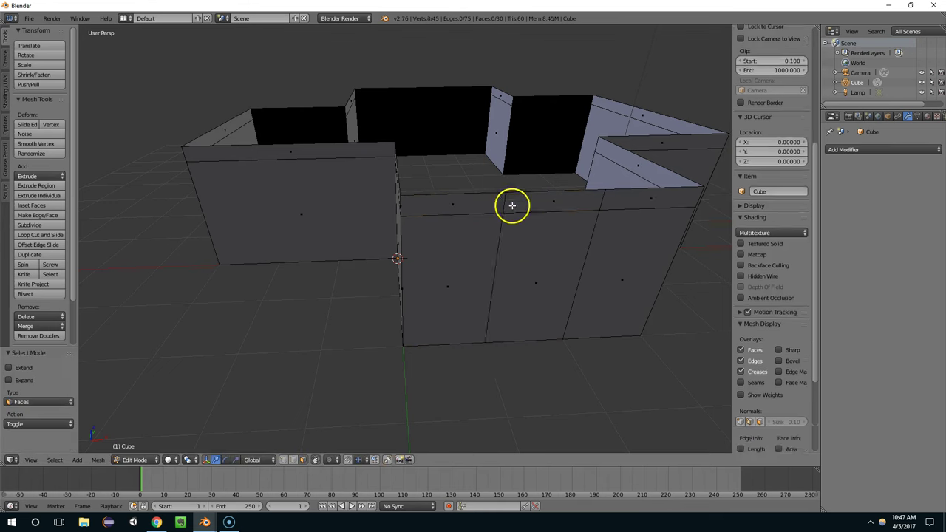
click(557, 243)
key(g)
key(x)
right_click(612, 211)
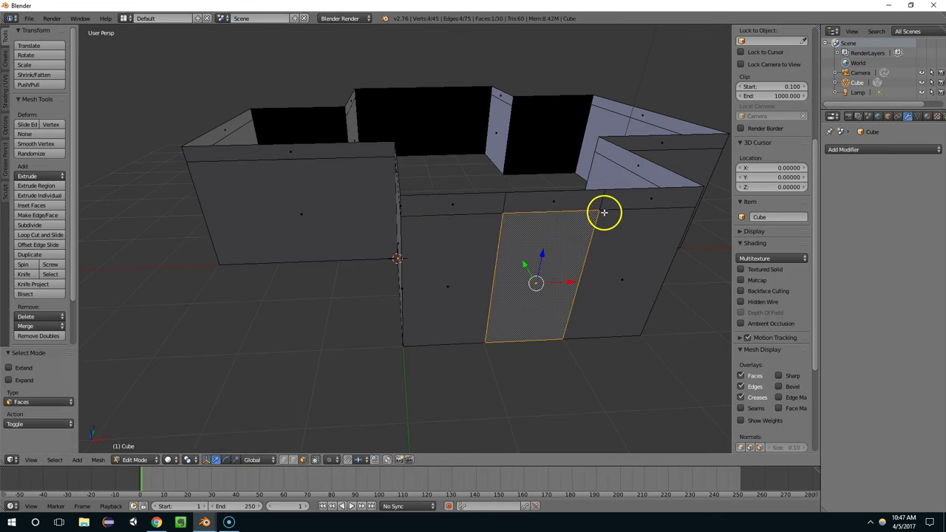
key(x)
click(584, 235)
Step: Add a Solidify modifier to the wall mesh and set its thickness to 0.104
middle_drag(625, 244, 447, 269)
middle_drag(306, 365, 351, 326)
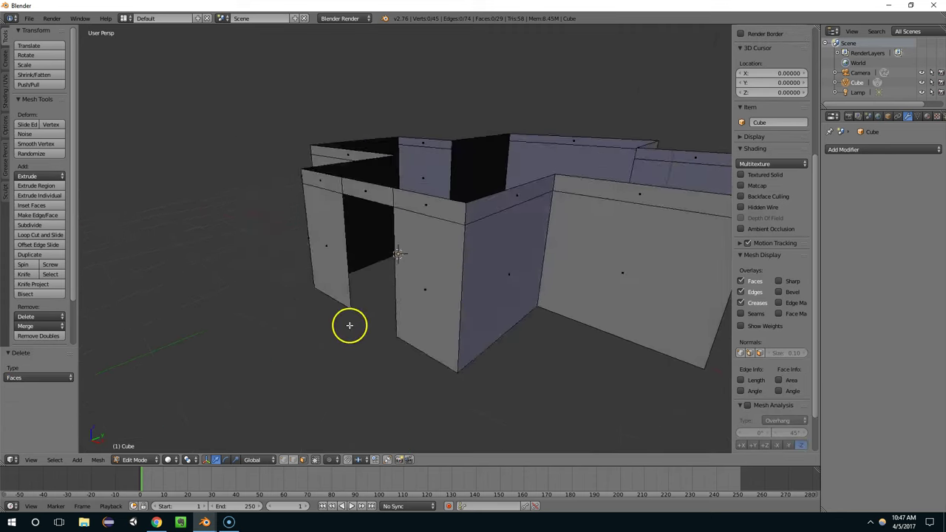
scroll(350, 319, up, 3)
middle_drag(289, 153, 241, 129)
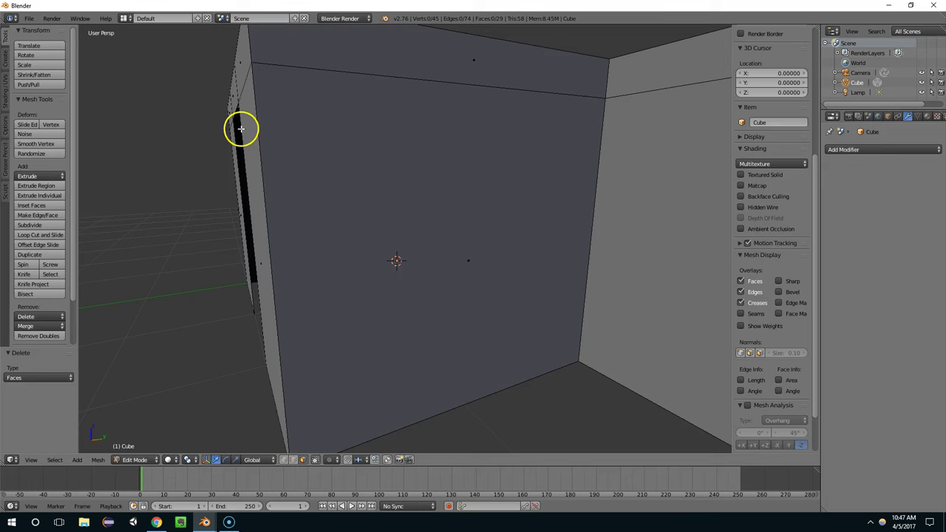
scroll(244, 244, down, 5)
middle_drag(256, 258, 731, 239)
click(902, 149)
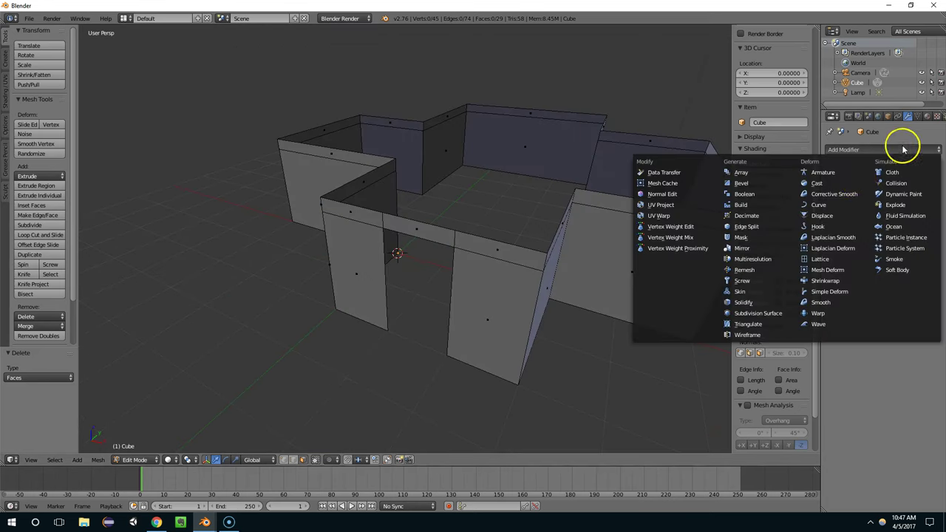
click(737, 303)
middle_drag(579, 292, 500, 267)
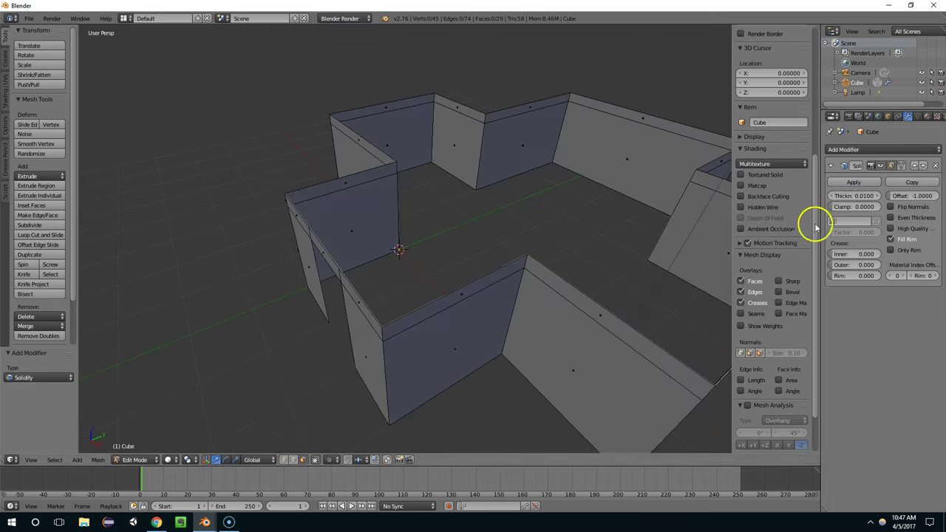
drag(850, 197, 903, 194)
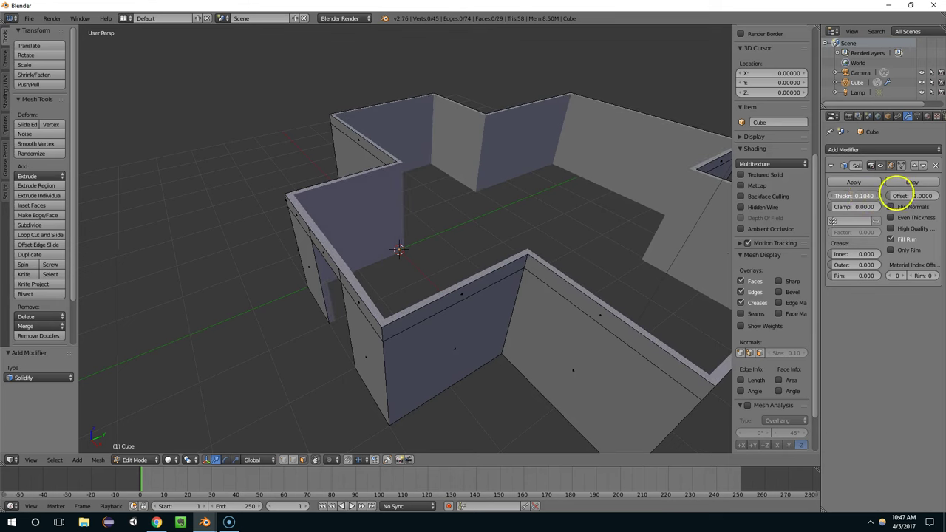
Step: Add two vertical loop cuts on the end wall, one near its corner and one near the wall's middle, as window sides
middle_drag(665, 288, 443, 252)
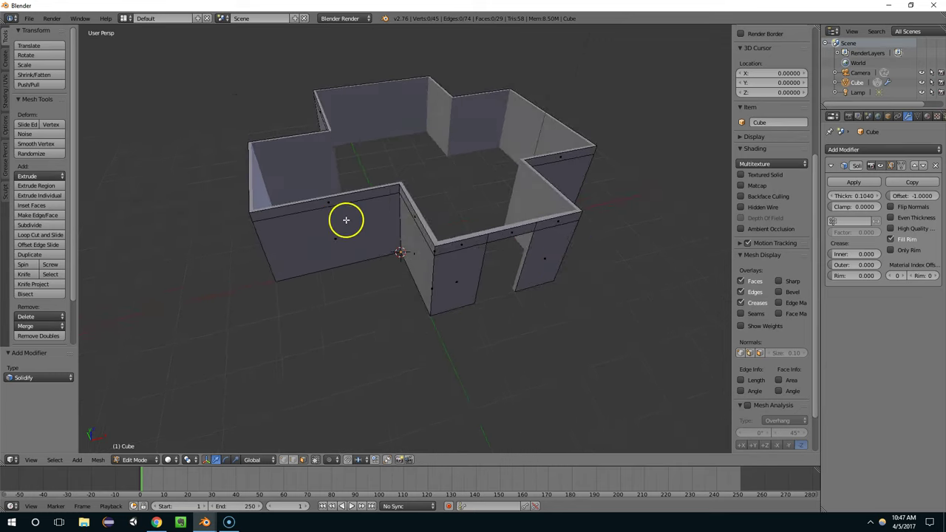
scroll(345, 220, up, 3)
middle_drag(283, 213, 414, 193)
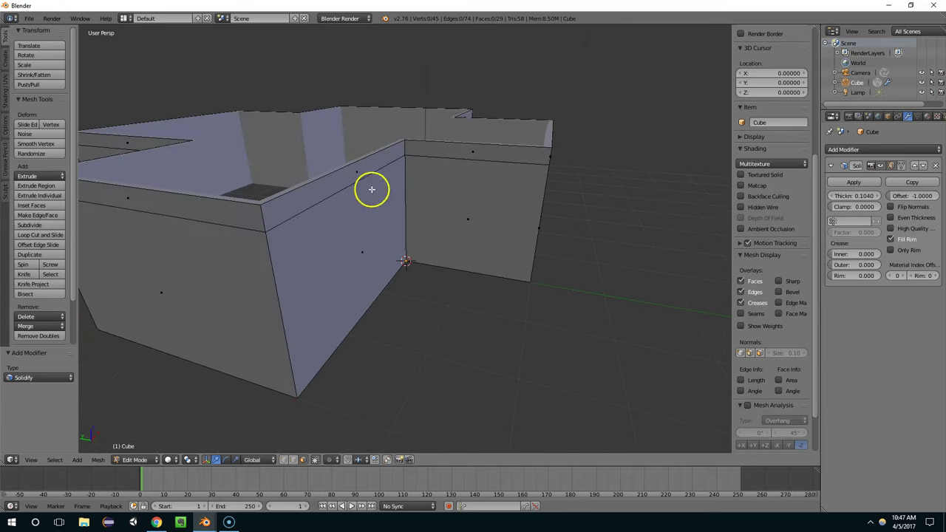
middle_drag(355, 233, 333, 235)
key(ctrl+r)
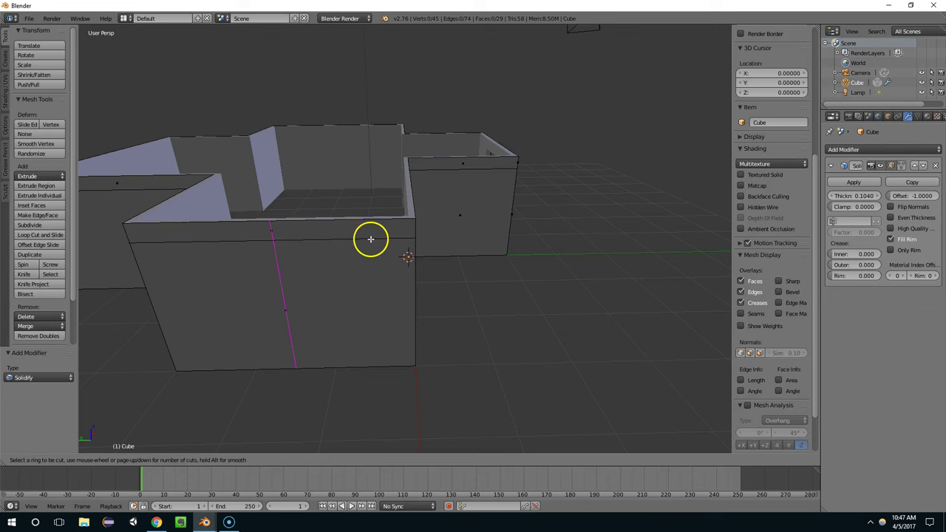
click(377, 239)
click(468, 244)
key(ctrl+r)
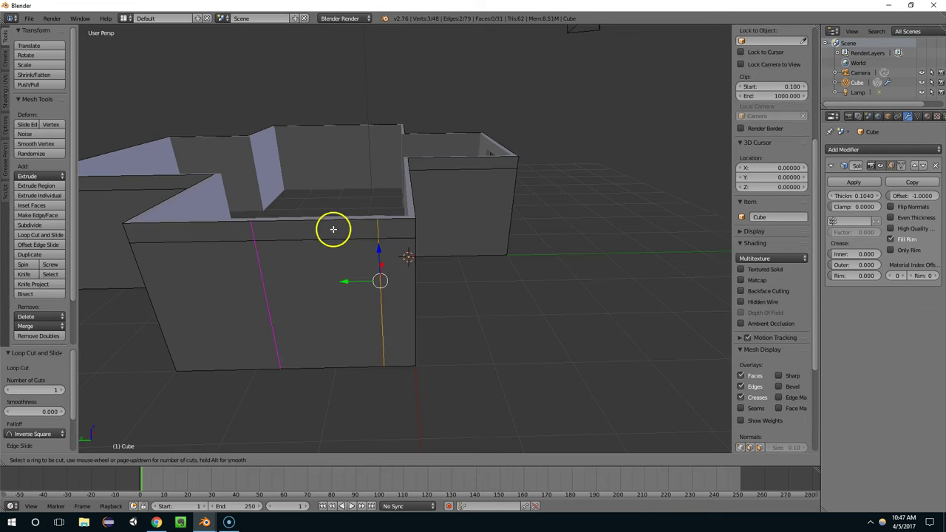
click(370, 231)
middle_drag(363, 228, 383, 225)
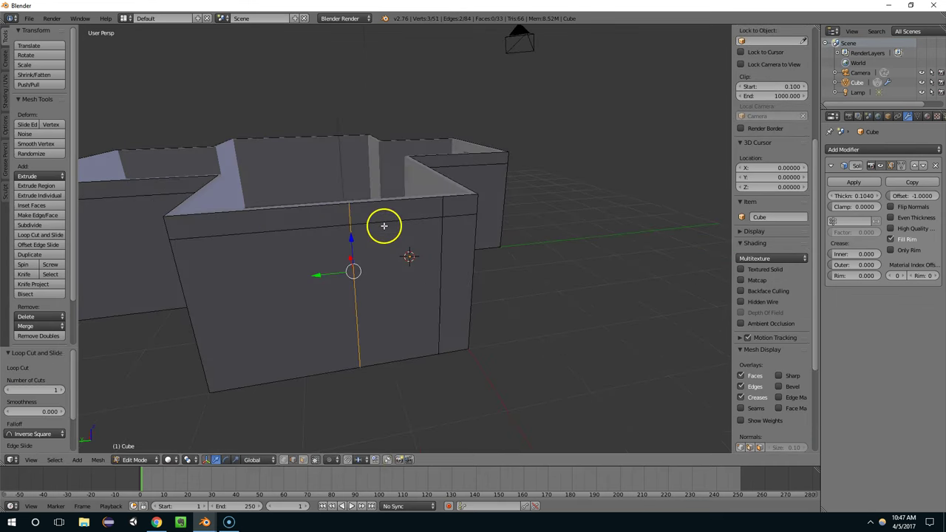
Step: Add a horizontal loop cut around the walls and slide it down close to the base
key(ctrl+r)
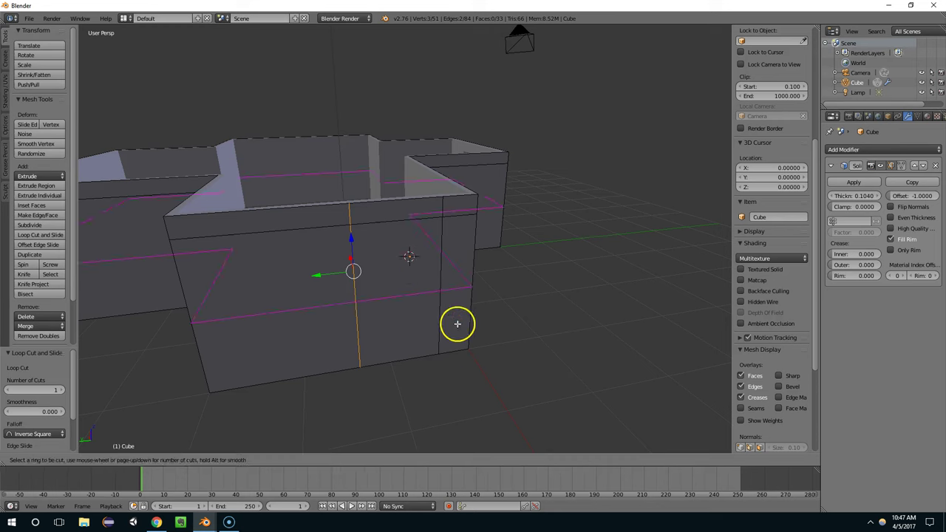
click(449, 285)
click(456, 337)
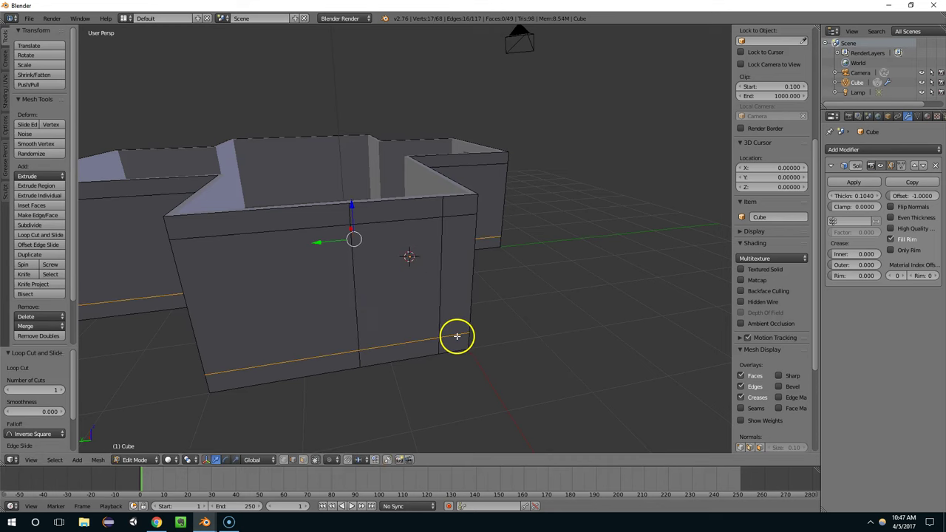
Step: In face select mode, delete the face enclosed by the new cuts to open a window in the end wall
key(ctrl+Tab)
click(433, 327)
click(416, 314)
key(x)
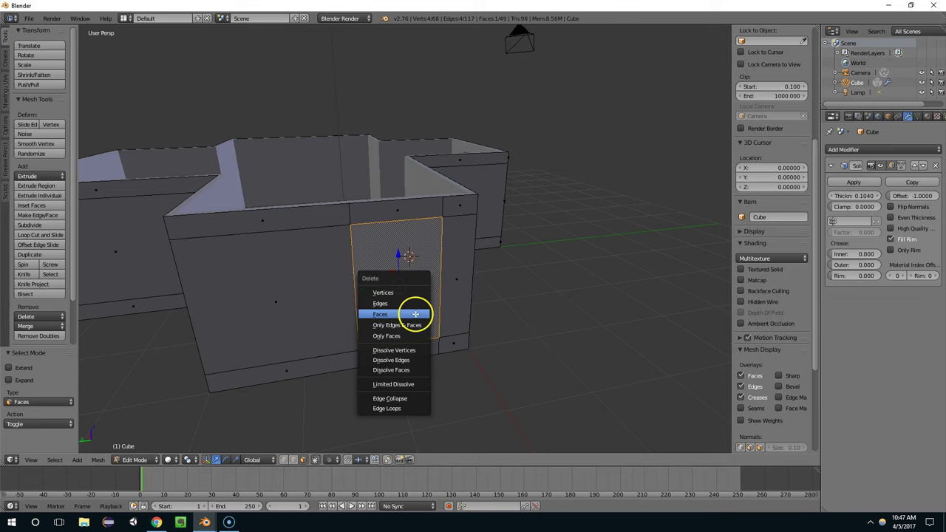
click(408, 317)
middle_drag(408, 316, 306, 345)
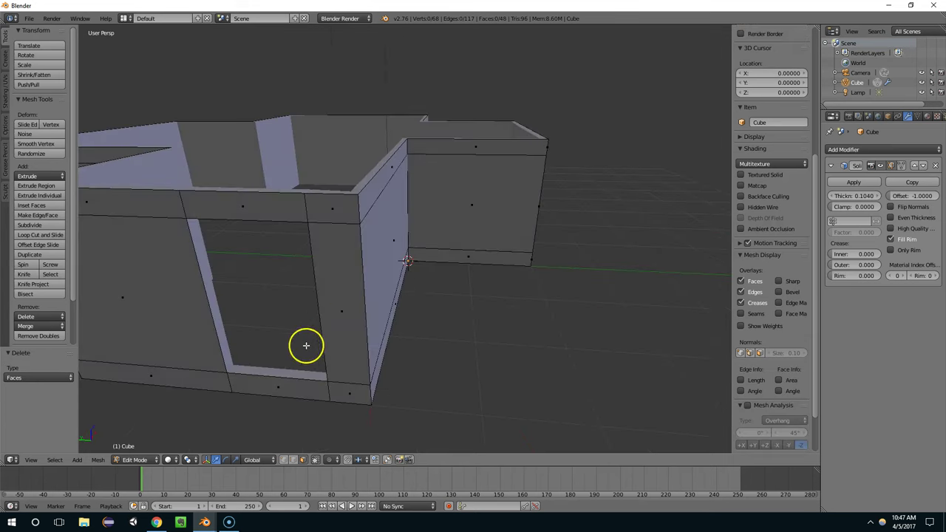
Step: In edge select mode, try raising the window's sill edge and then part of its loop along Z, undoing each move
key(ctrl+Tab)
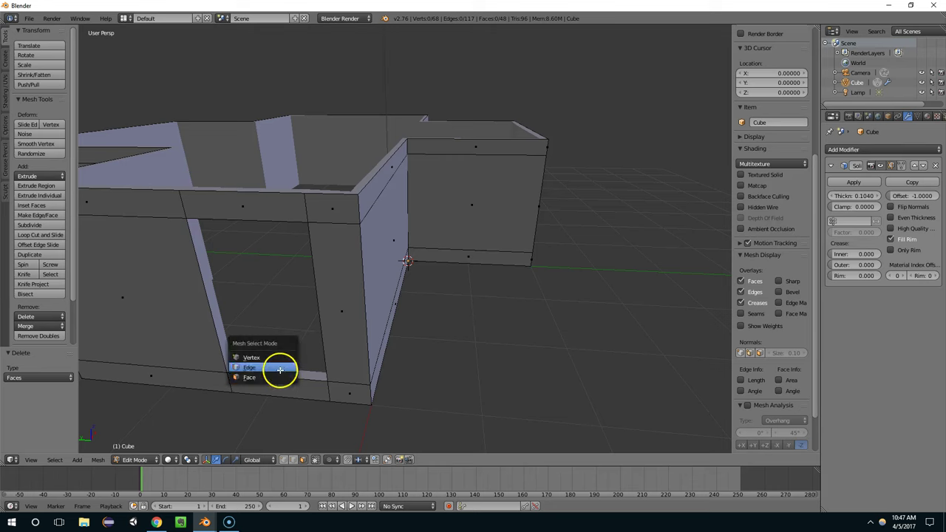
click(280, 367)
key(g)
key(z)
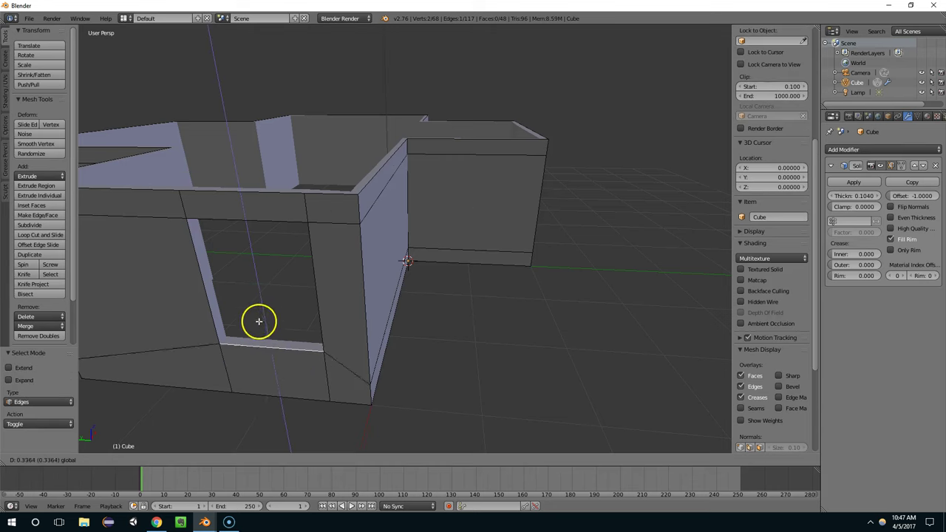
click(263, 302)
key(ctrl+z)
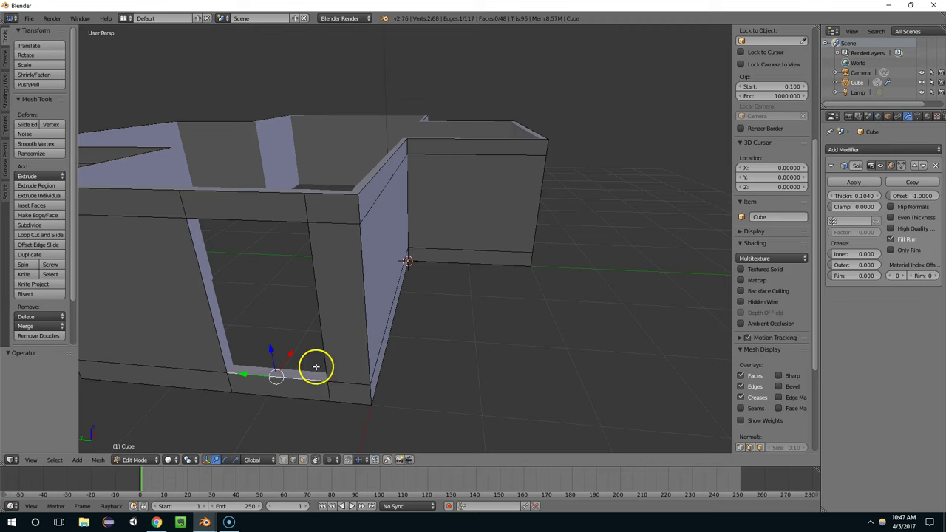
drag(238, 346, 239, 275)
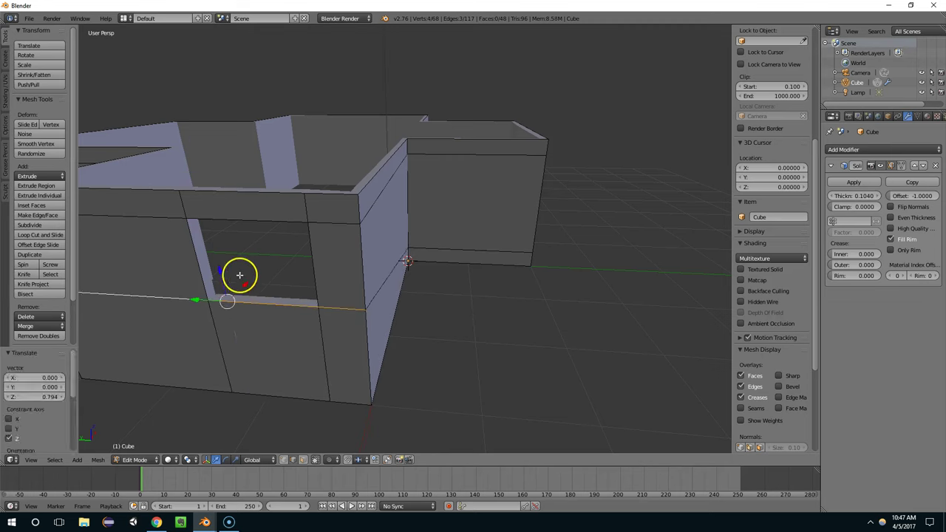
key(ctrl+z)
Step: Raise the whole lower edge loop 0.524 along Z and add two vertical loop cuts on the wall section beside the window
scroll(353, 369, down, 4)
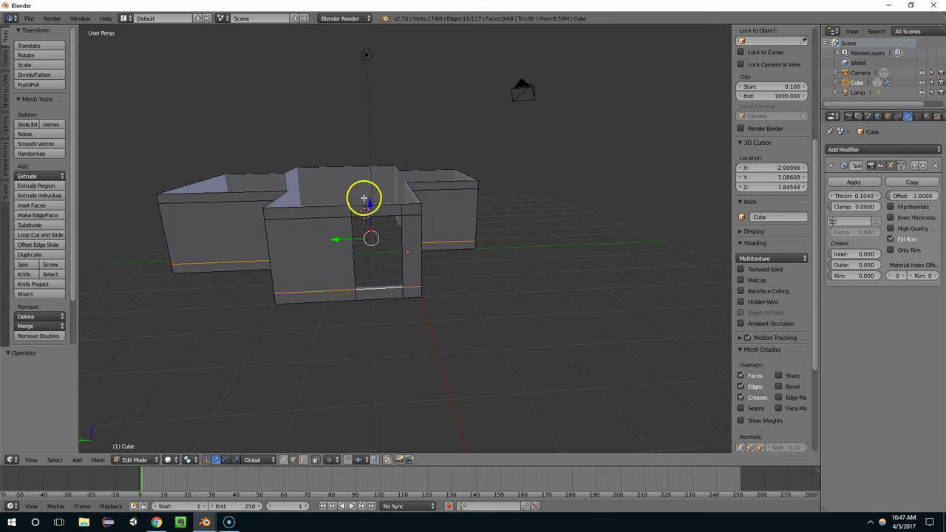
mouse_move(380, 206)
mouse_down()
mouse_move(369, 196)
mouse_move(374, 181)
mouse_move(382, 196)
mouse_up()
key(ctrl+r)
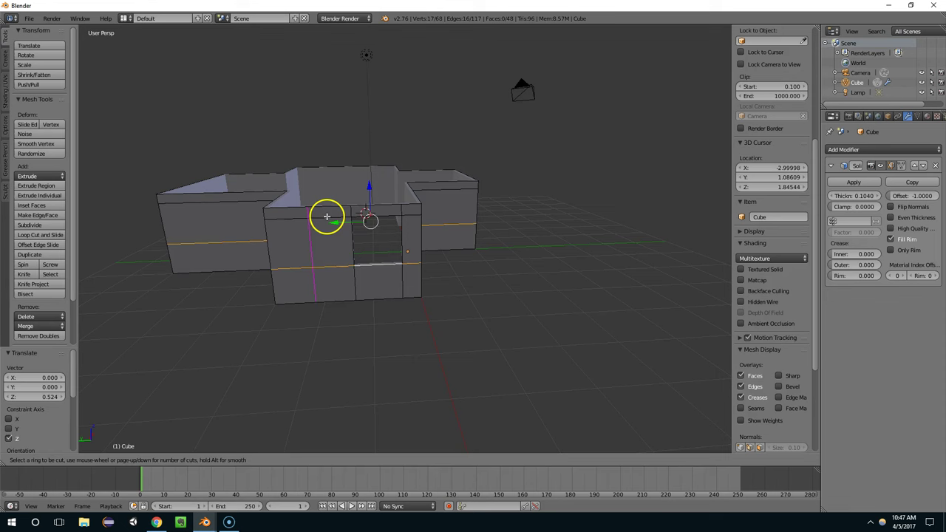
click(328, 215)
click(353, 215)
key(ctrl+r)
click(294, 213)
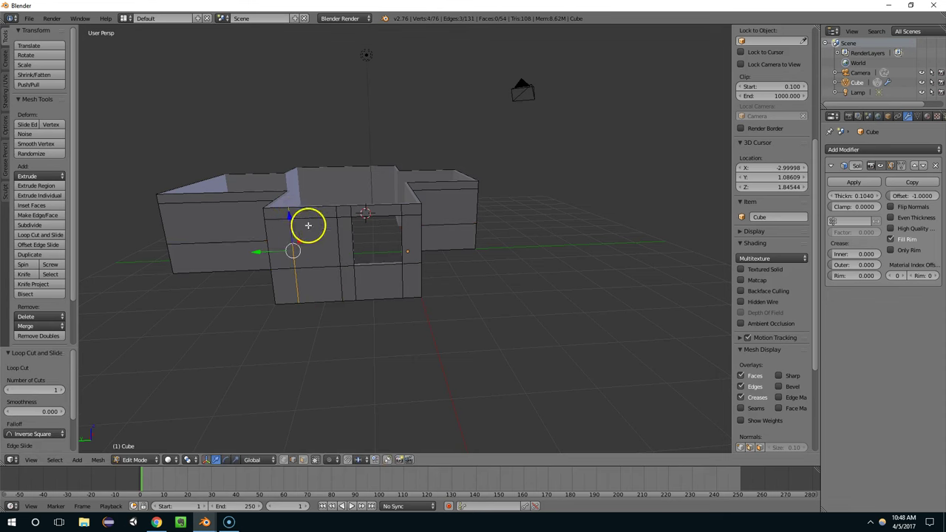
Step: In face select mode, delete the face between the two new cuts to open a second window, and inspect it in Object Mode
key(ctrl+Tab)
click(309, 238)
right_click(315, 235)
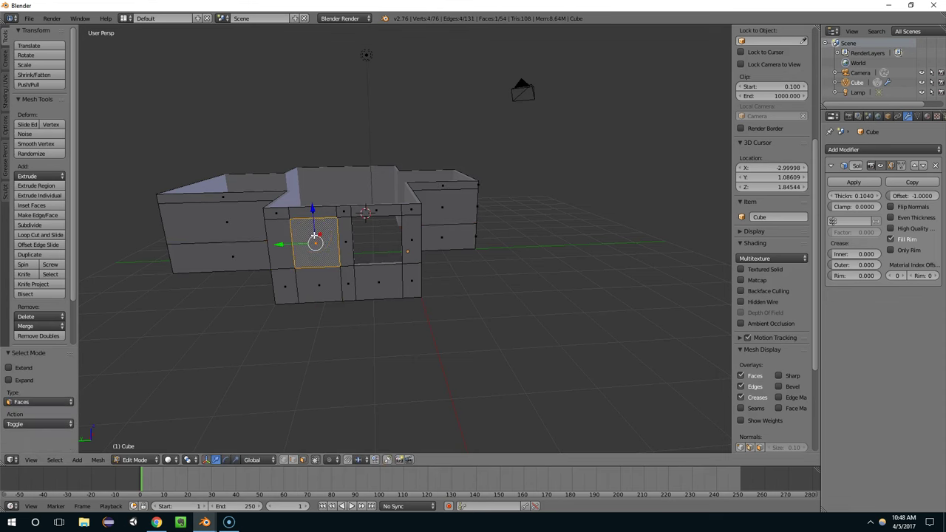
key(x)
click(314, 235)
middle_drag(395, 256, 445, 270)
scroll(446, 270, up, 3)
key(Tab)
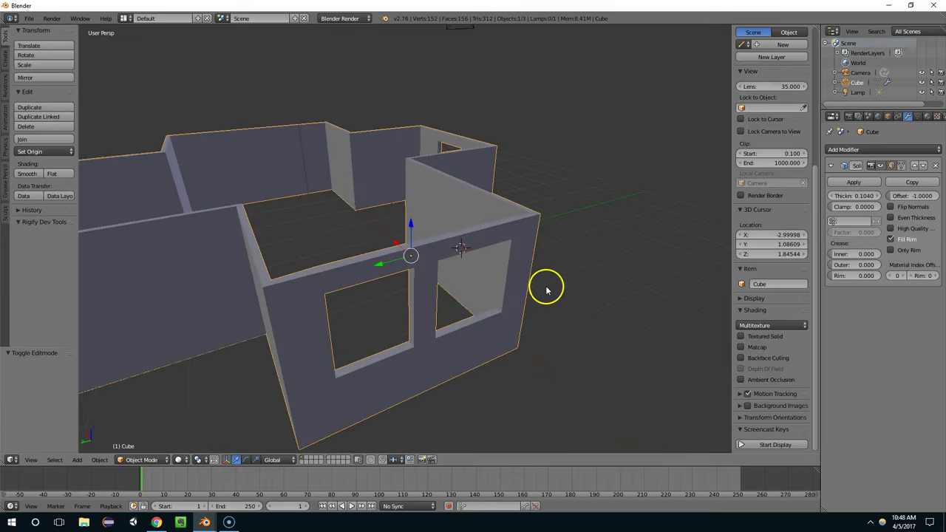
scroll(546, 287, down, 4)
mouse_move(546, 287)
middle_down()
mouse_move(401, 283)
mouse_move(555, 286)
middle_up()
Step: Return to Edit Mode and add two vertical loop cuts around the middle of the wall opposite the doorway
key(Tab)
middle_drag(295, 277, 415, 263)
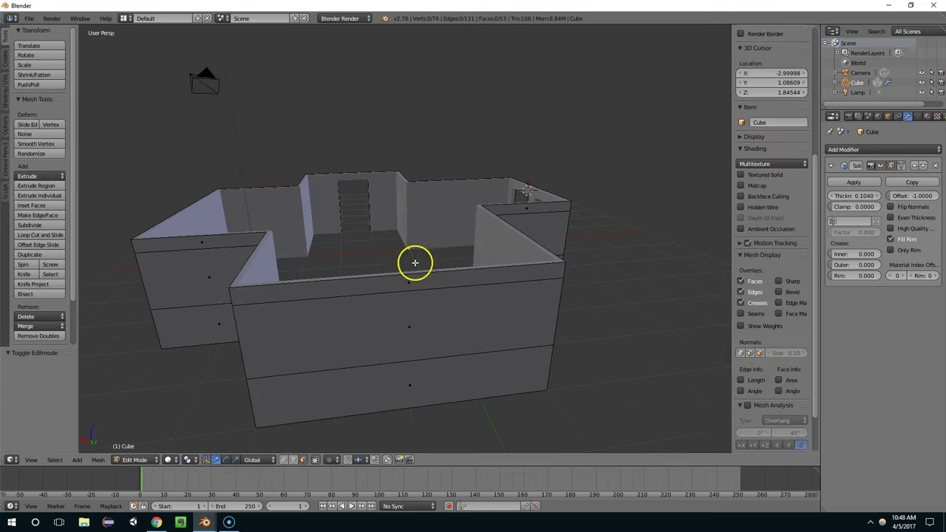
key(ctrl+r)
click(405, 286)
click(339, 291)
key(ctrl+r)
click(422, 295)
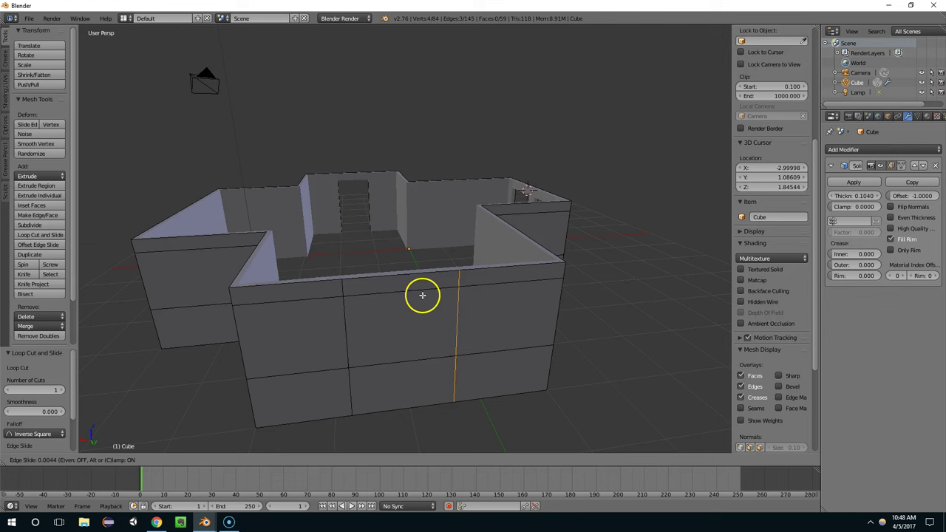
click(399, 299)
Step: In face select mode, delete the middle face between these cuts to open another window, and view the building in Object Mode
key(ctrl+Tab)
click(391, 303)
right_click(391, 302)
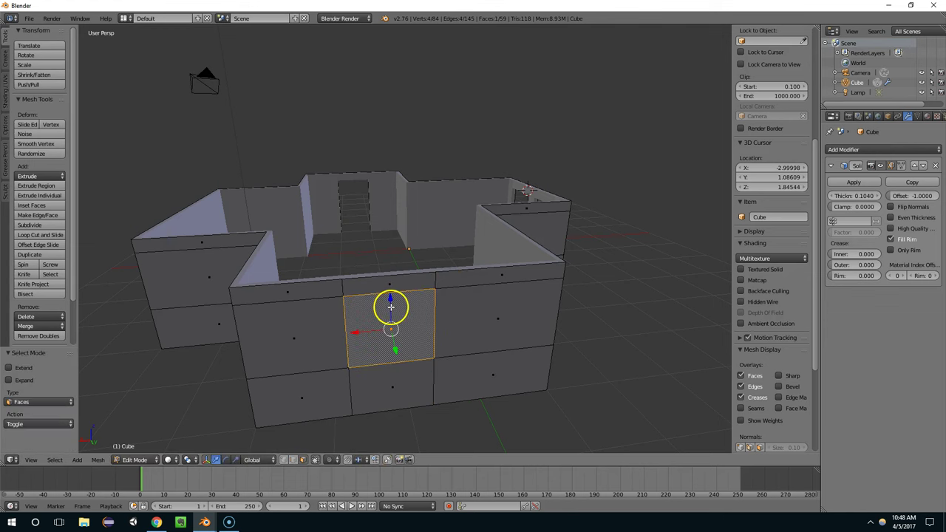
key(x)
click(391, 307)
scroll(404, 308, down, 5)
key(Tab)
middle_drag(404, 308, 470, 327)
middle_drag(369, 326, 446, 332)
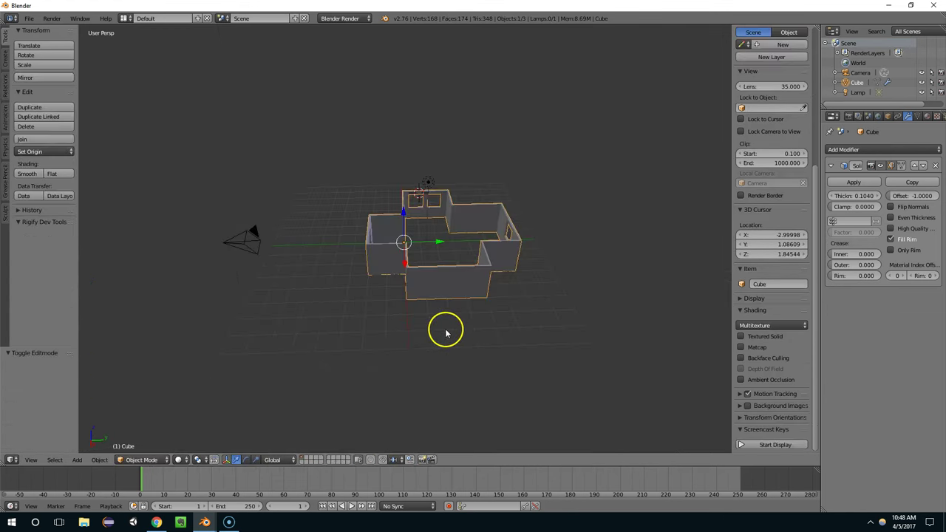
Step: Return to Edit Mode and examine the window and door openings in the walls from several angles and distances
key(Tab)
middle_drag(332, 314, 564, 277)
scroll(439, 307, up, 8)
middle_drag(317, 277, 462, 282)
middle_drag(249, 237, 342, 312)
scroll(409, 287, up, 4)
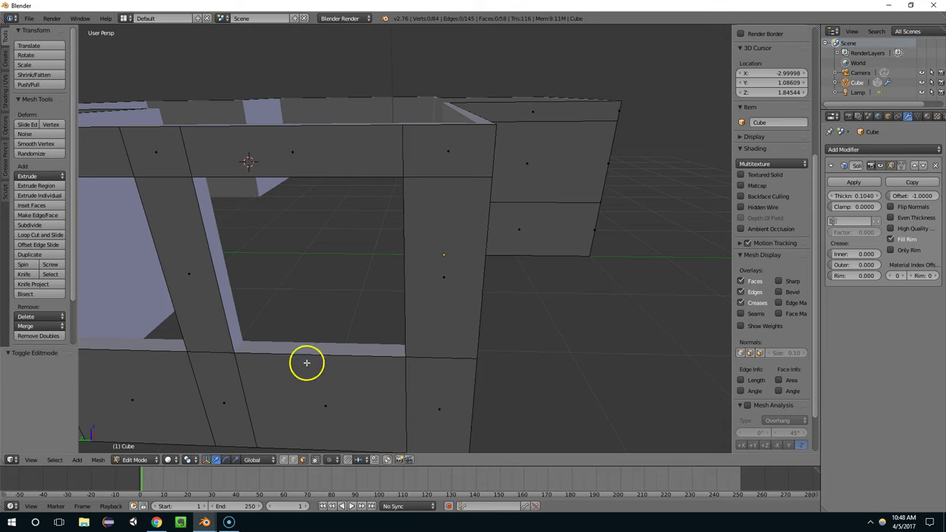
scroll(302, 294, down, 4)
middle_drag(383, 229, 395, 312)
scroll(395, 312, down, 2)
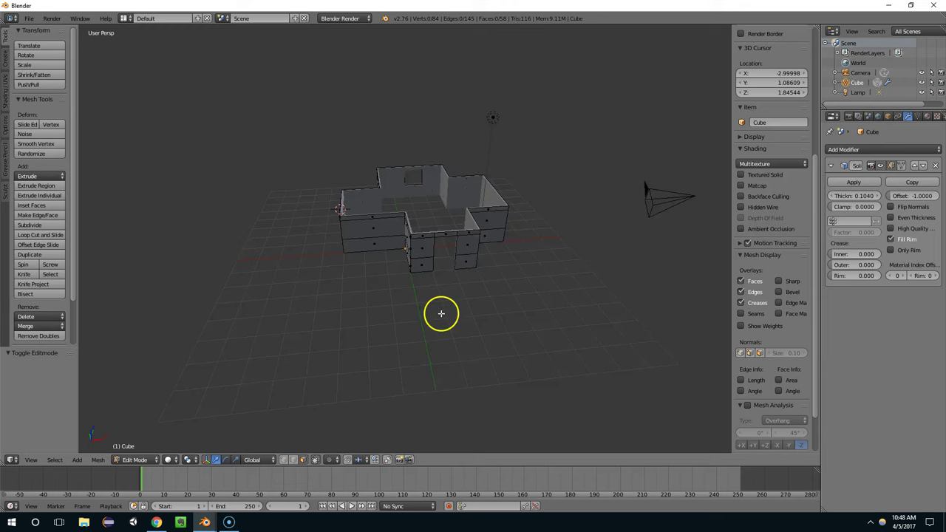
middle_drag(444, 197, 343, 279)
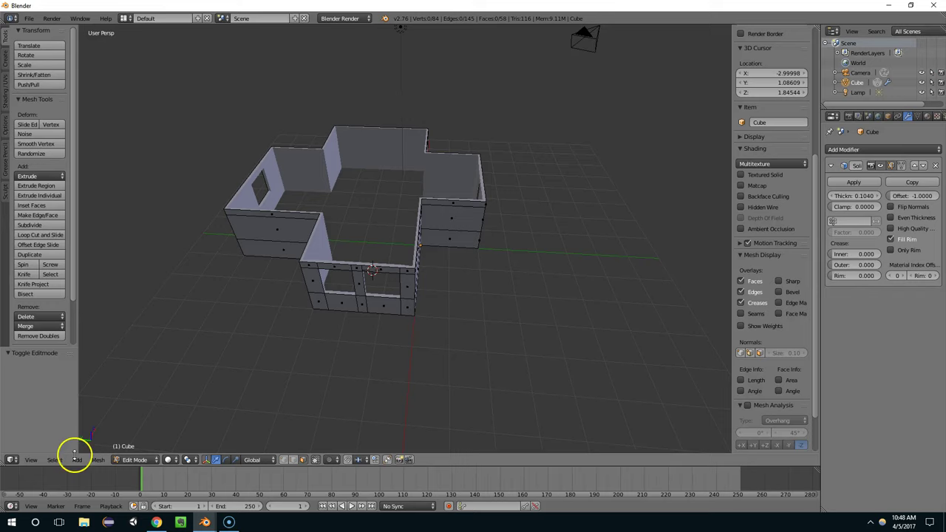